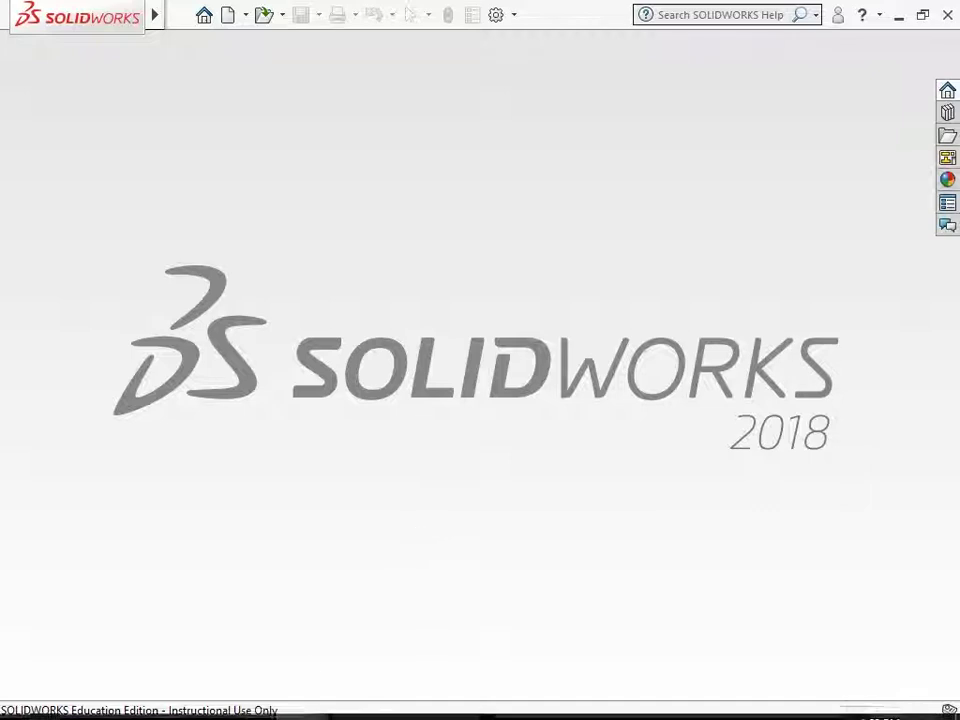
# Step: Open File Explorer on the 3D parts folder that holds the part files
pyautogui.click(160, 703)
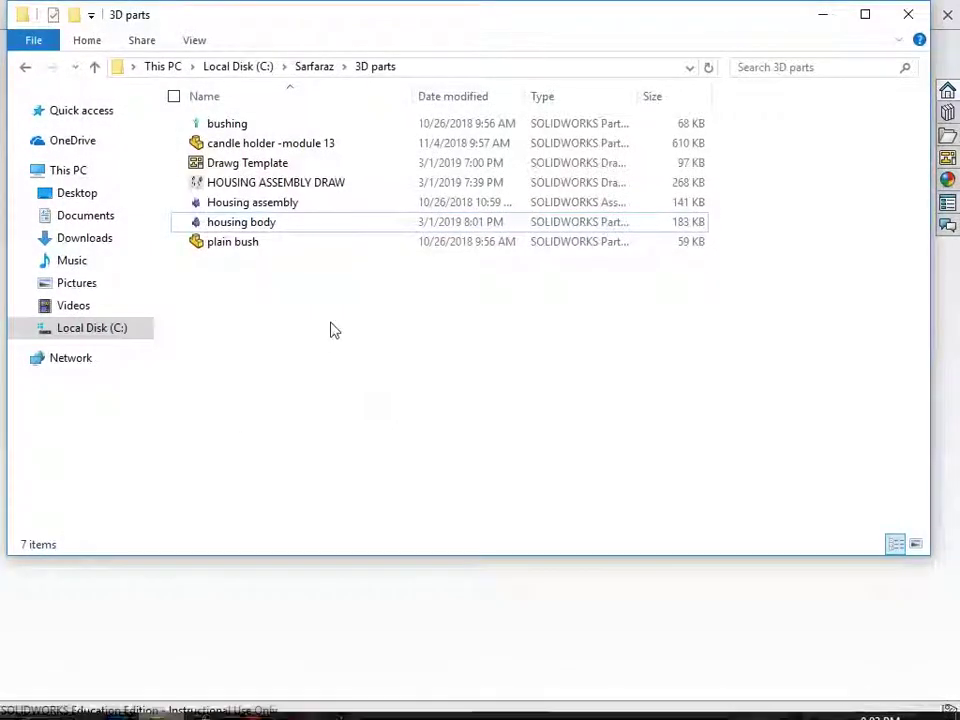
# Step: Open the housing body part file from the 3D parts folder into SOLIDWORKS
pyautogui.doubleClick(318, 229)
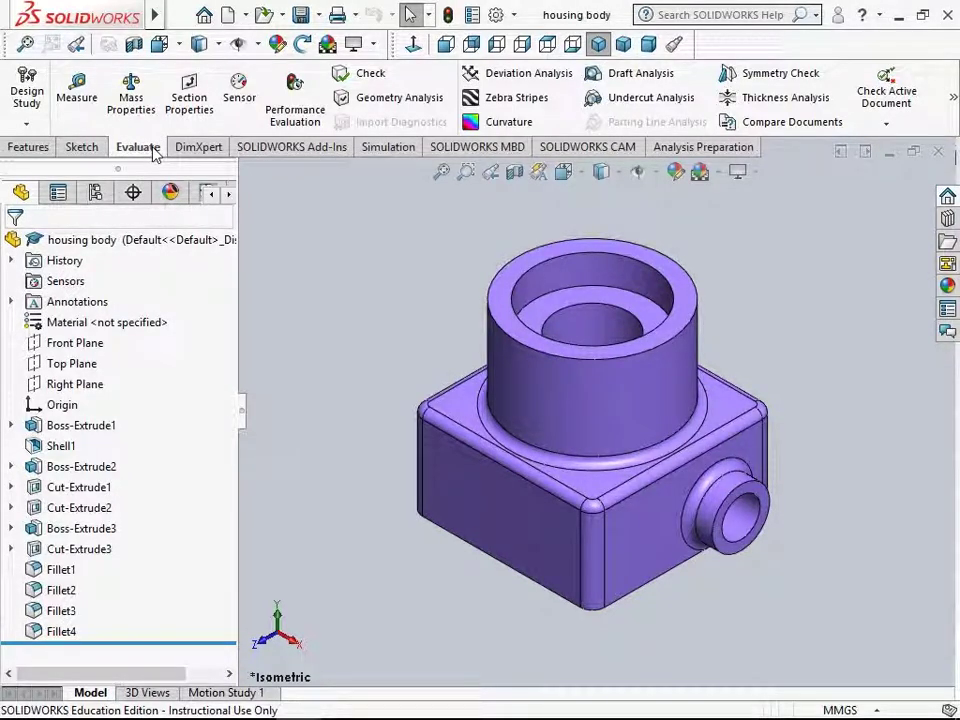
# Step: Show the housing body's mass properties: 199.54 grams and 199536.52 cubic millimetres
pyautogui.click(131, 100)
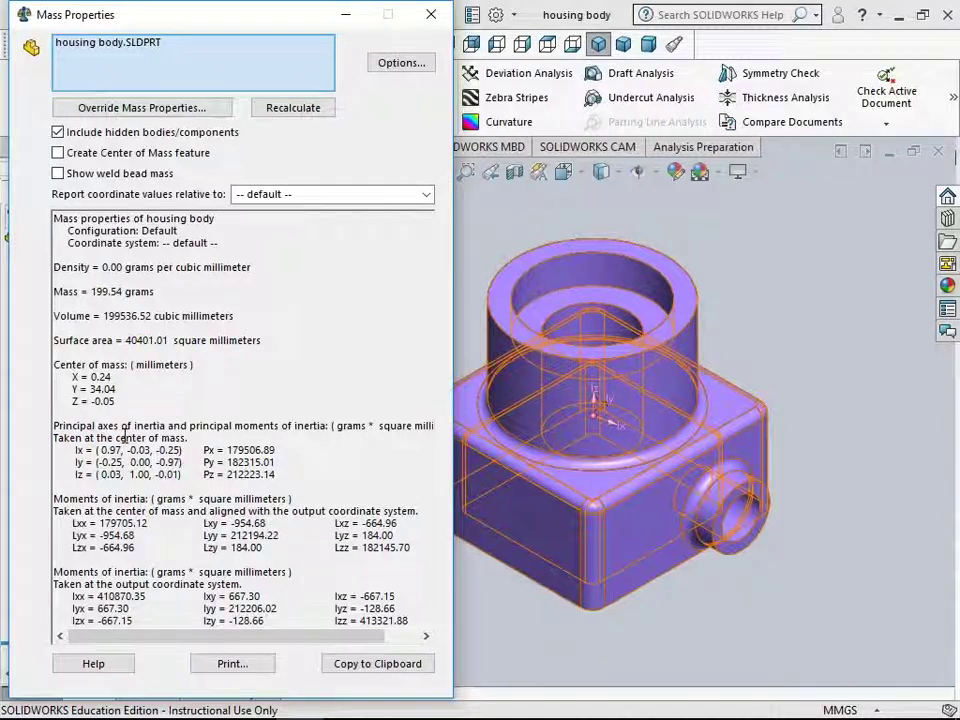
# Step: Report mass properties to 4 decimal places, keeping millimetres, grams and millimetres³ units
pyautogui.click(401, 66)
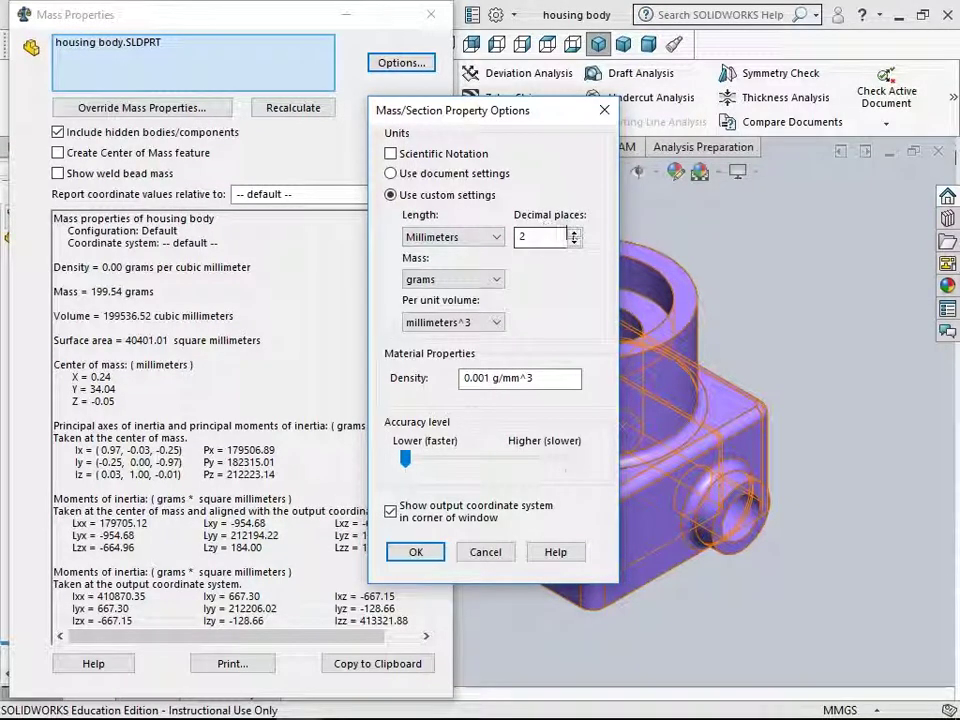
pyautogui.click(576, 232)
pyautogui.click(576, 232)
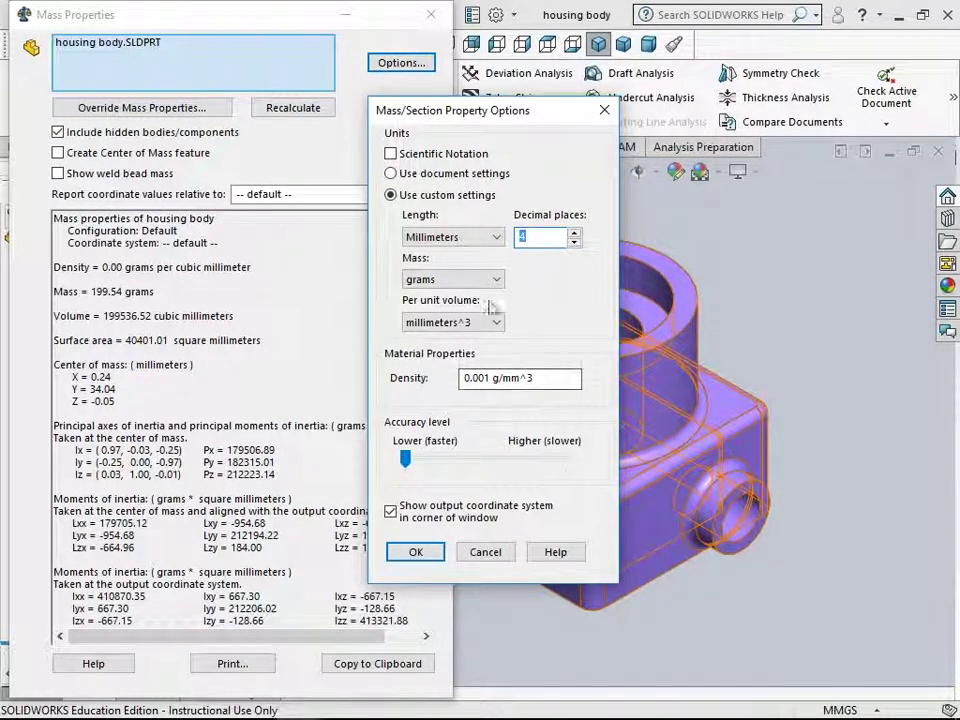
pyautogui.click(480, 243)
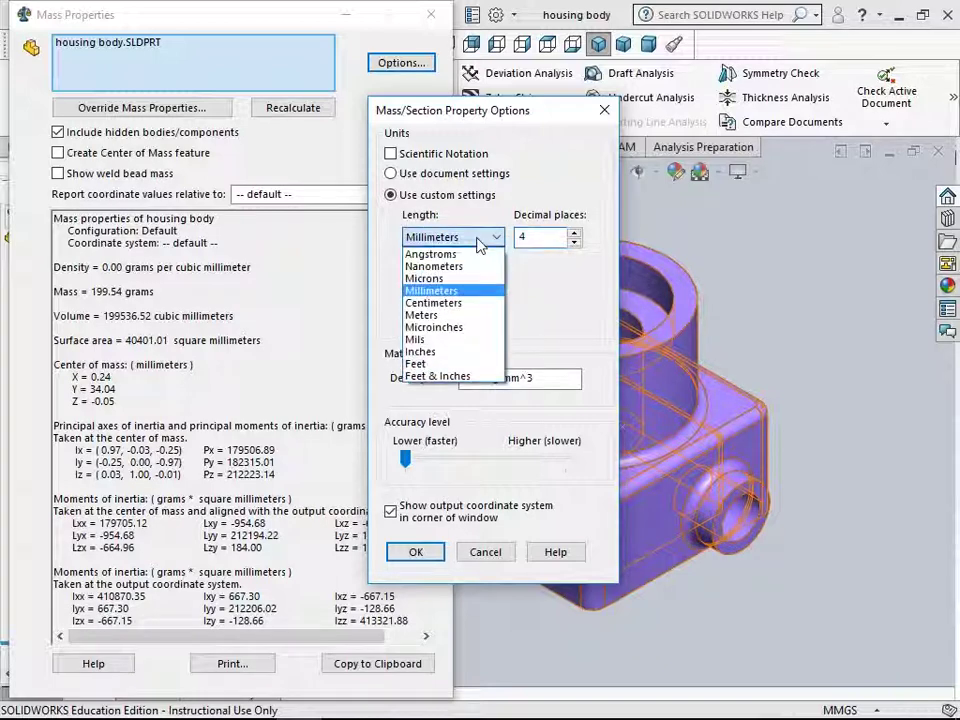
pyautogui.click(480, 243)
pyautogui.click(480, 284)
pyautogui.click(480, 285)
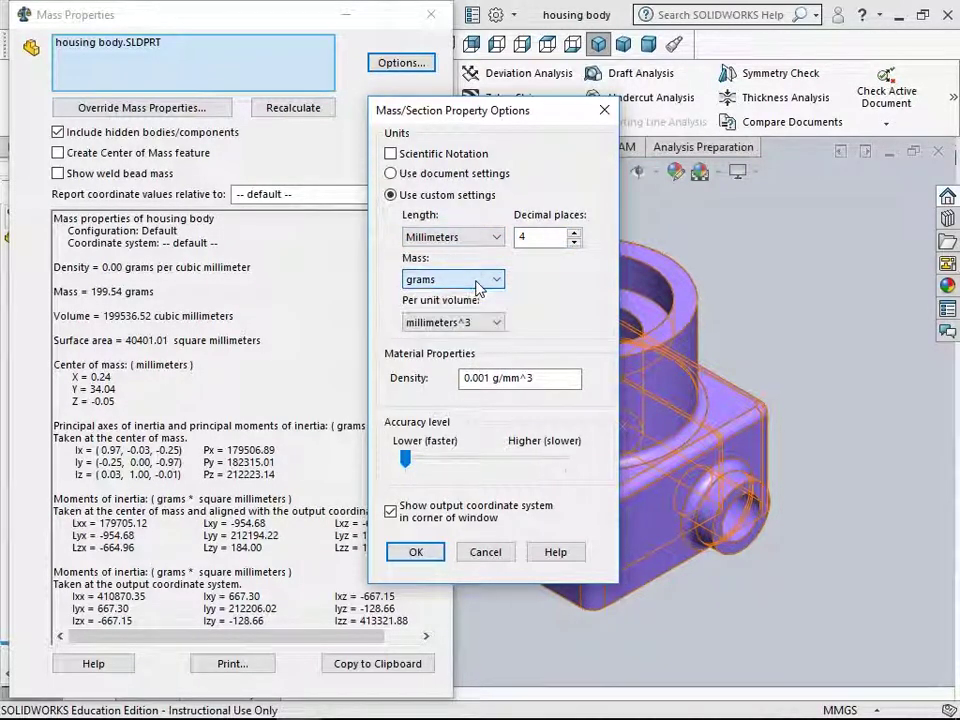
pyautogui.click(480, 322)
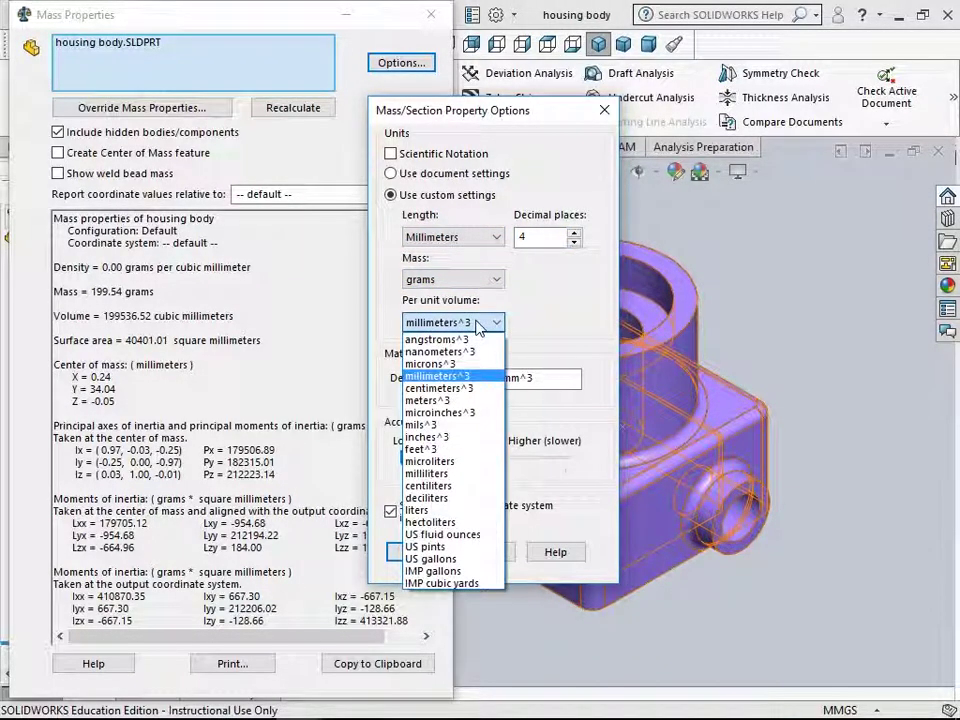
pyautogui.click(478, 324)
pyautogui.click(432, 553)
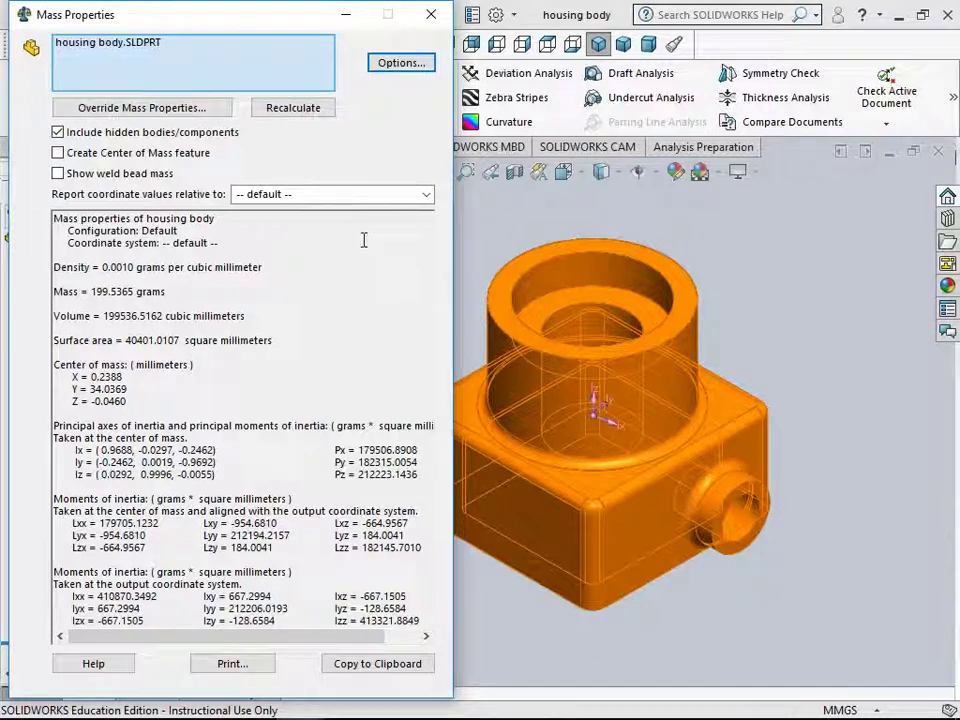
pyautogui.click(386, 71)
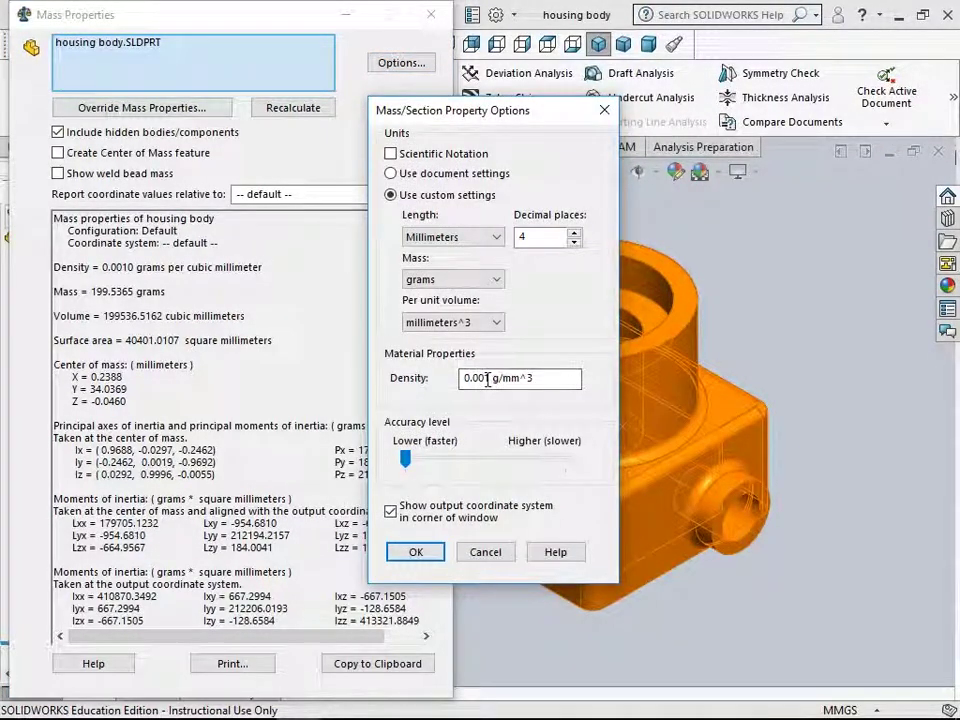
# Step: Override the density to 0.0072 g/mm³, recalculating the mass to 1436.6629 grams
pyautogui.moveTo(488, 378); pyautogui.dragTo(481, 378)
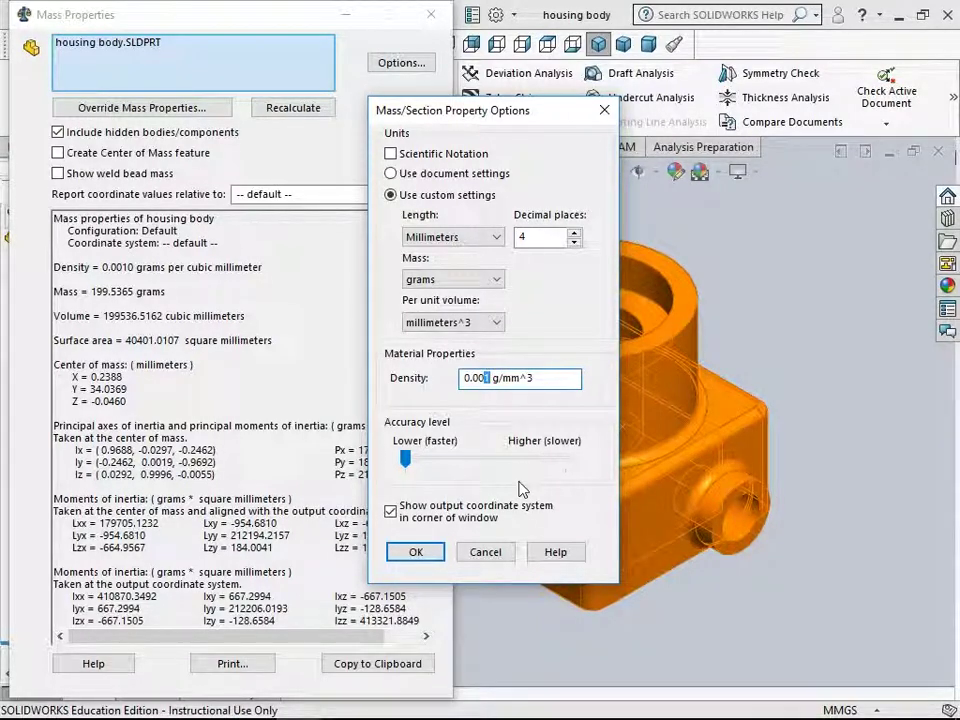
pyautogui.write('72')
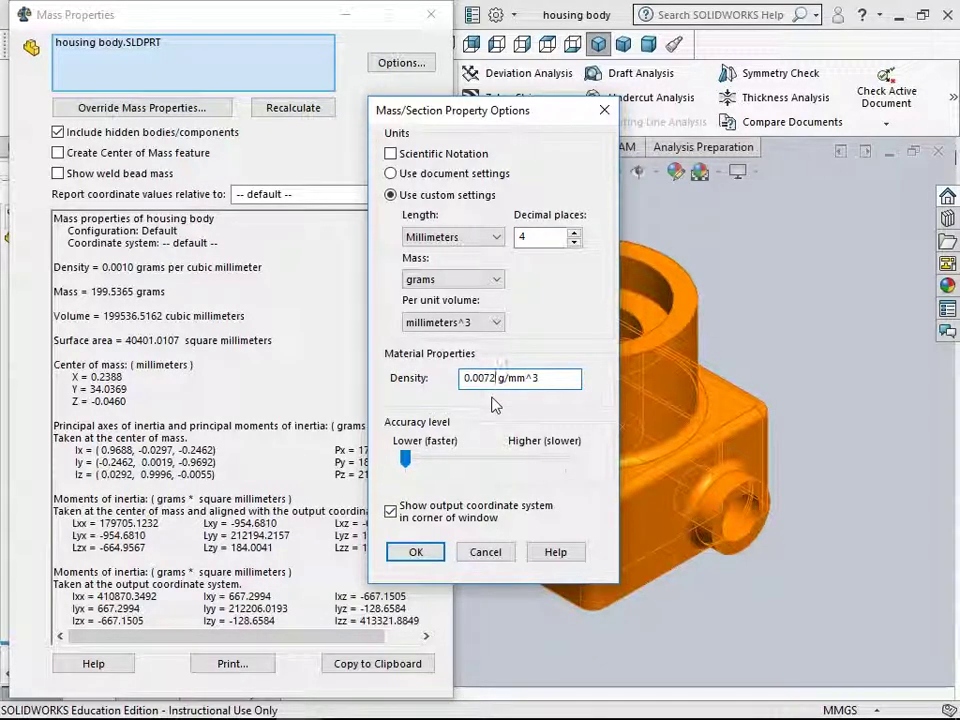
pyautogui.click(418, 551)
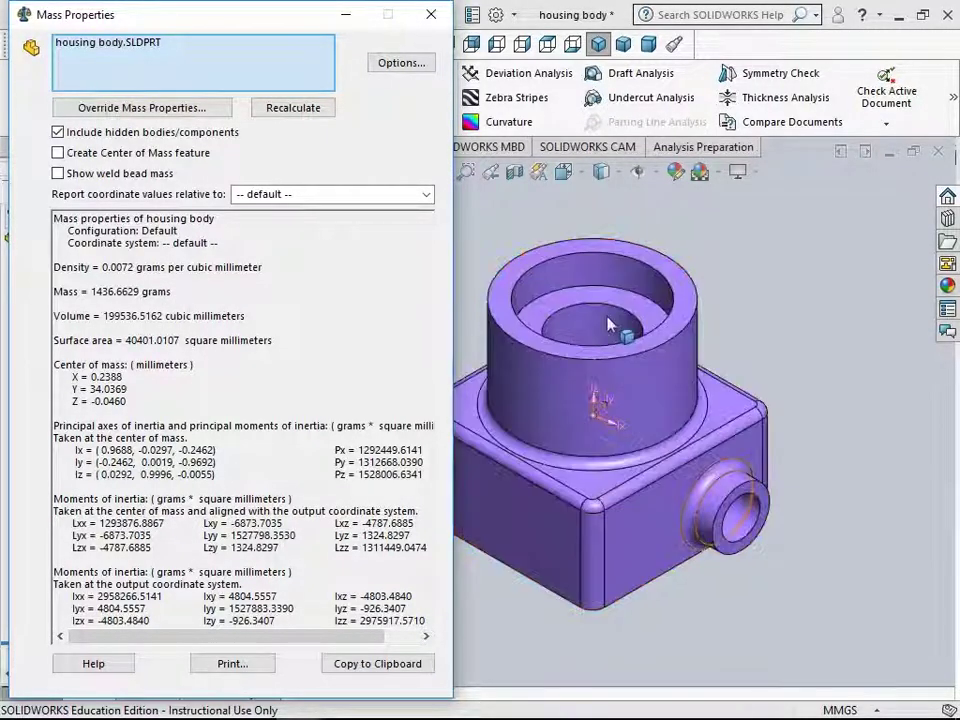
pyautogui.click(787, 337)
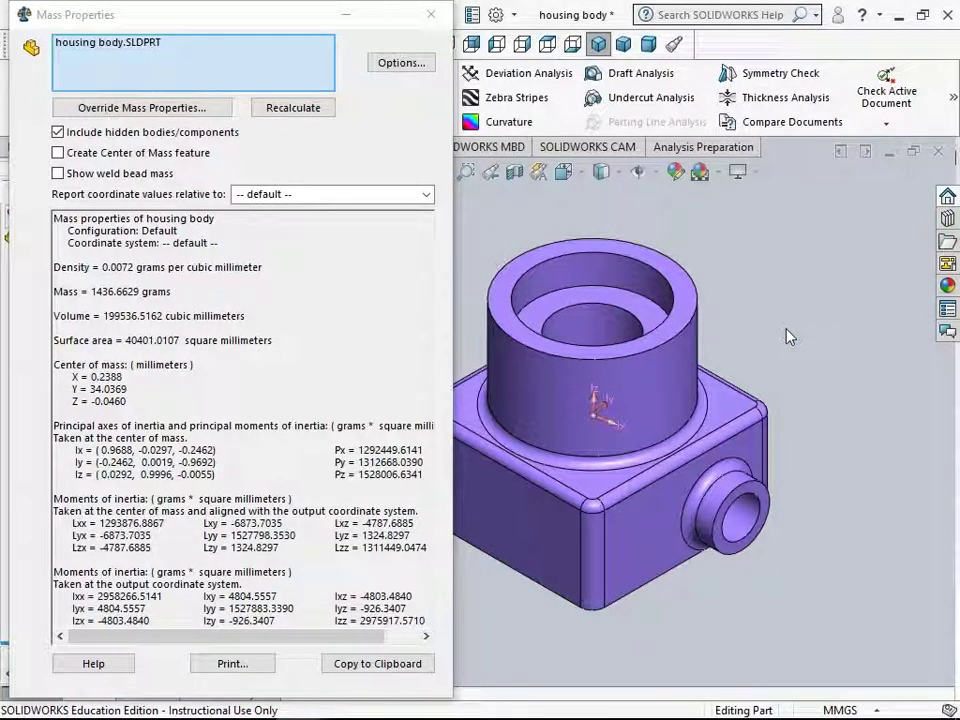
# Step: Confirm the 0.0072 g/mm³ density in the options and close the Mass Properties report
pyautogui.click(420, 66)
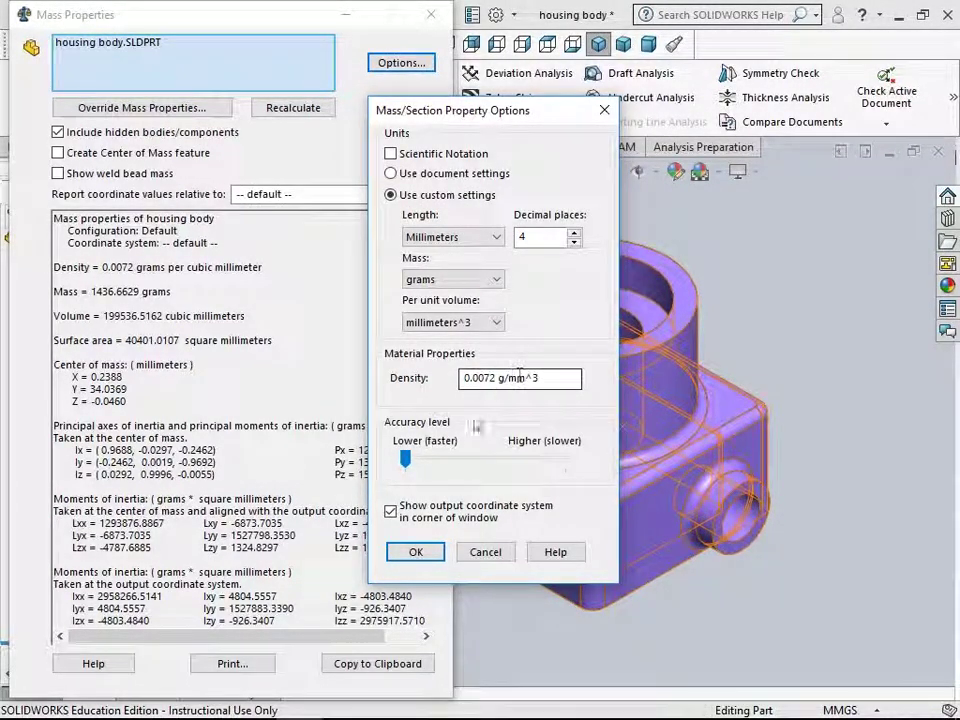
pyautogui.click(420, 554)
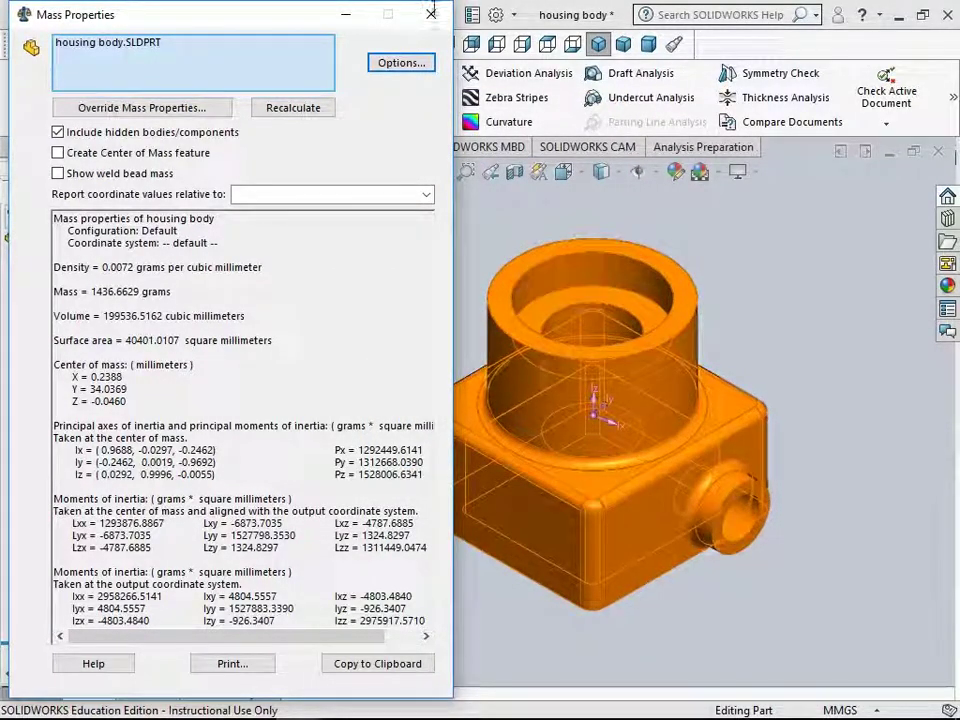
pyautogui.moveTo(431, 27); pyautogui.dragTo(552, 142)
pyautogui.click(562, 129)
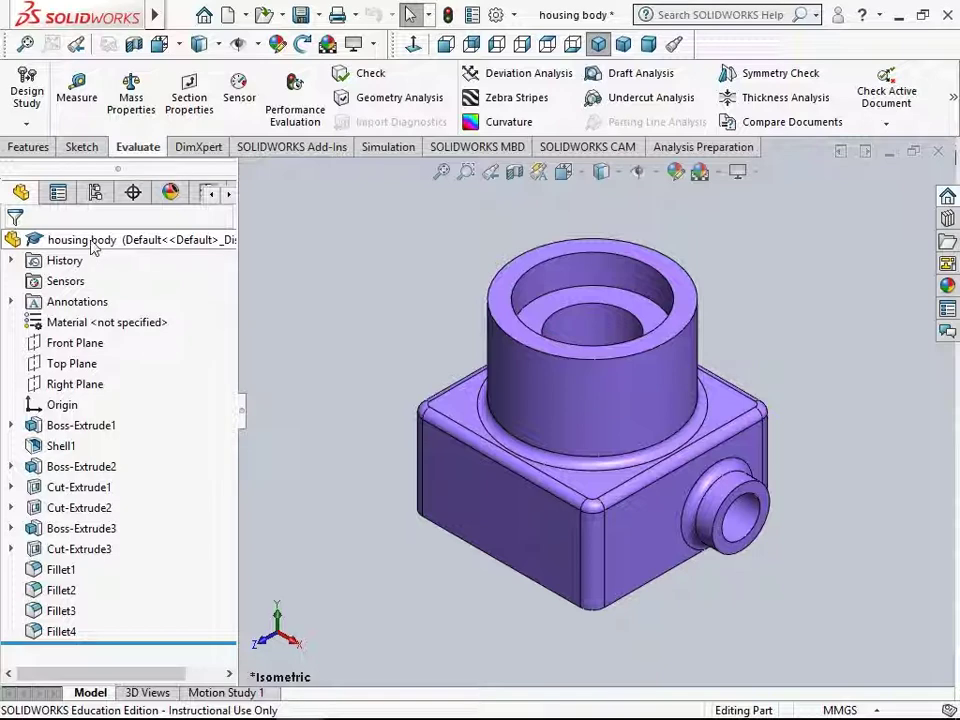
# Step: Open Edit Material for the housing body and browse the Steel, Iron and Aluminium Alloys categories
pyautogui.rightClick(92, 246)
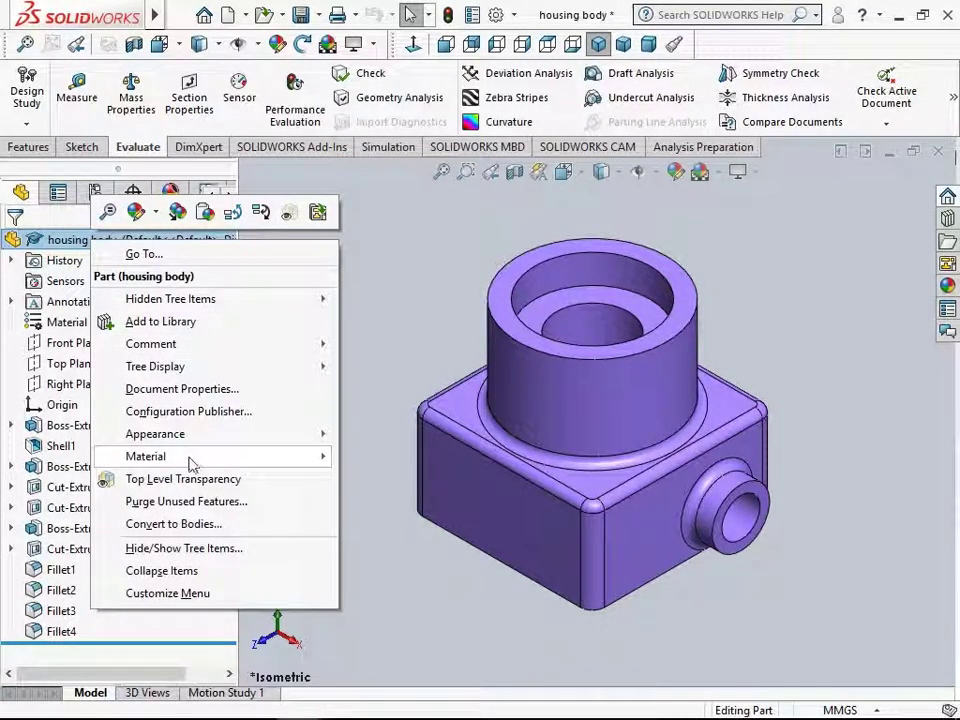
pyautogui.moveTo(190, 461)
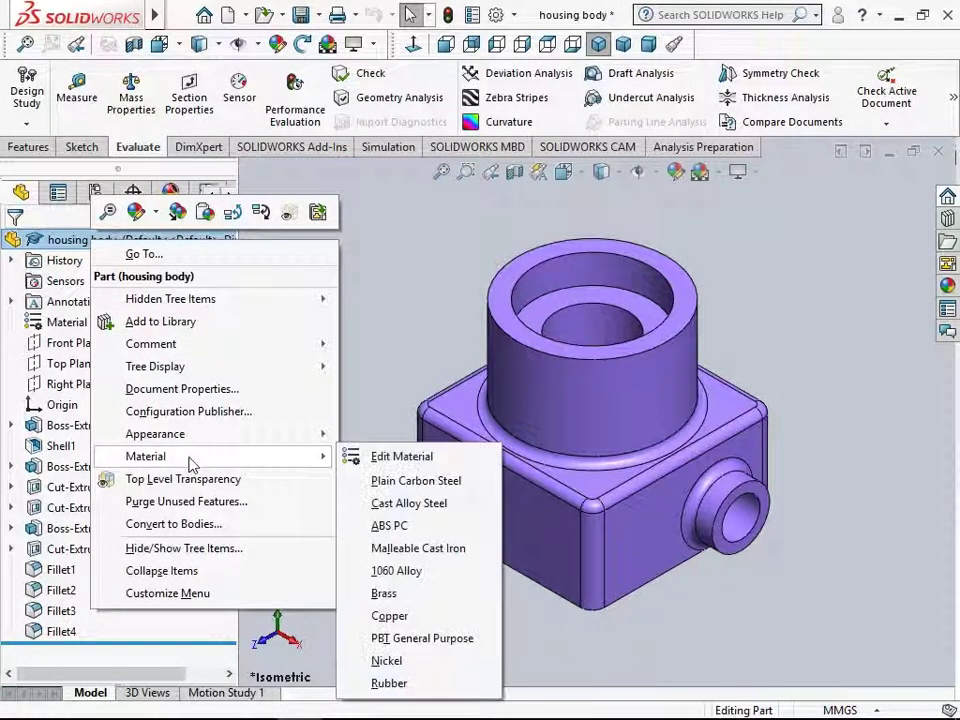
pyautogui.click(380, 458)
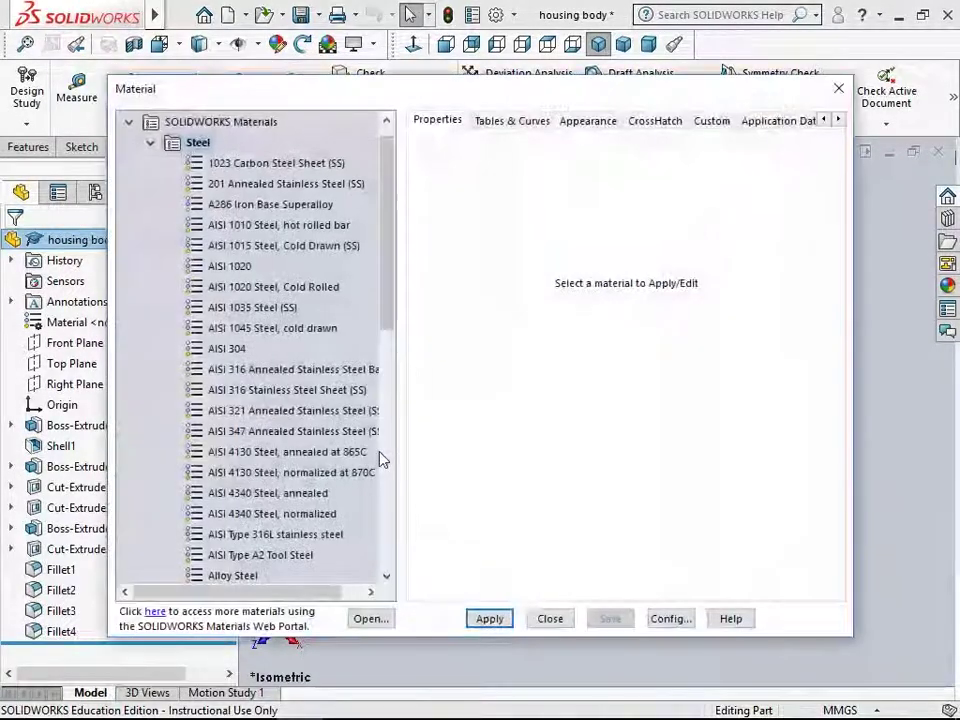
pyautogui.click(152, 143)
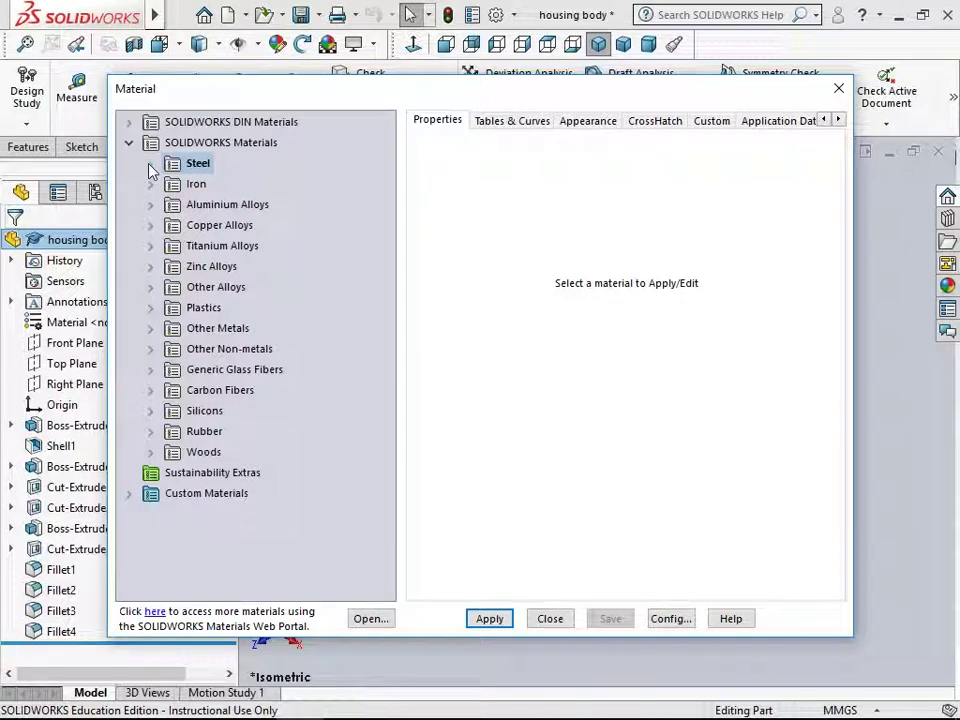
pyautogui.click(150, 164)
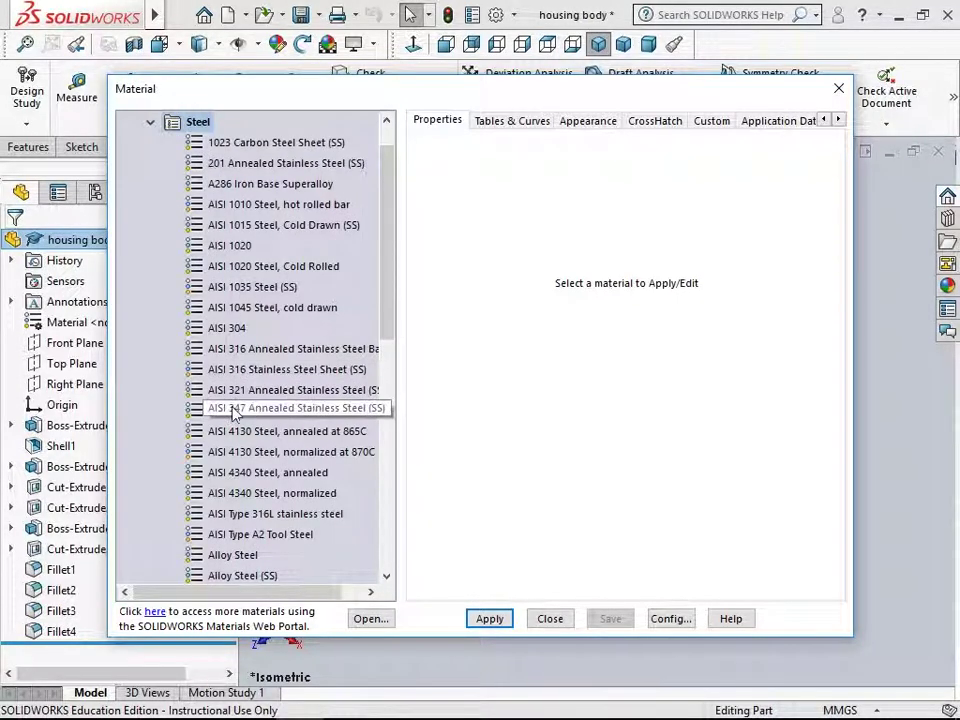
pyautogui.click(150, 121)
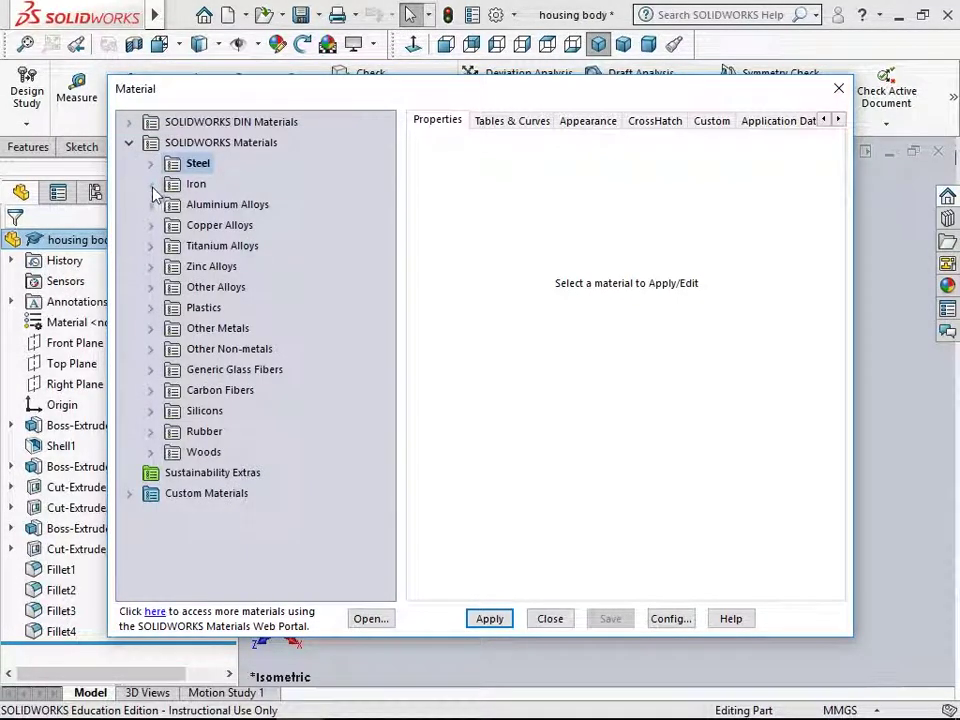
pyautogui.click(150, 184)
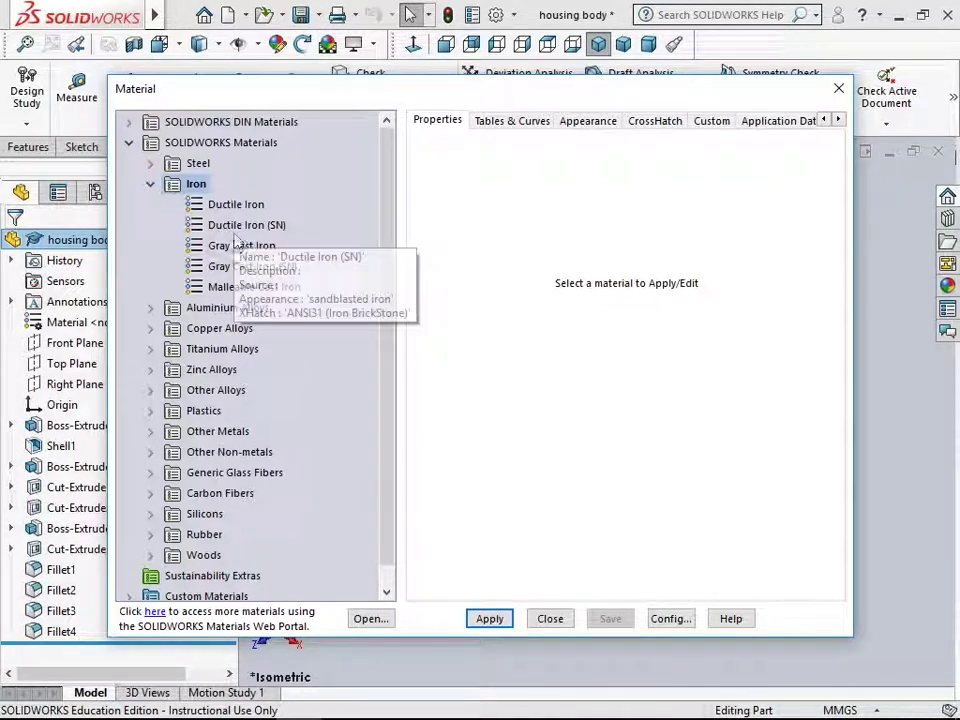
pyautogui.moveTo(220, 276)
pyautogui.click(150, 184)
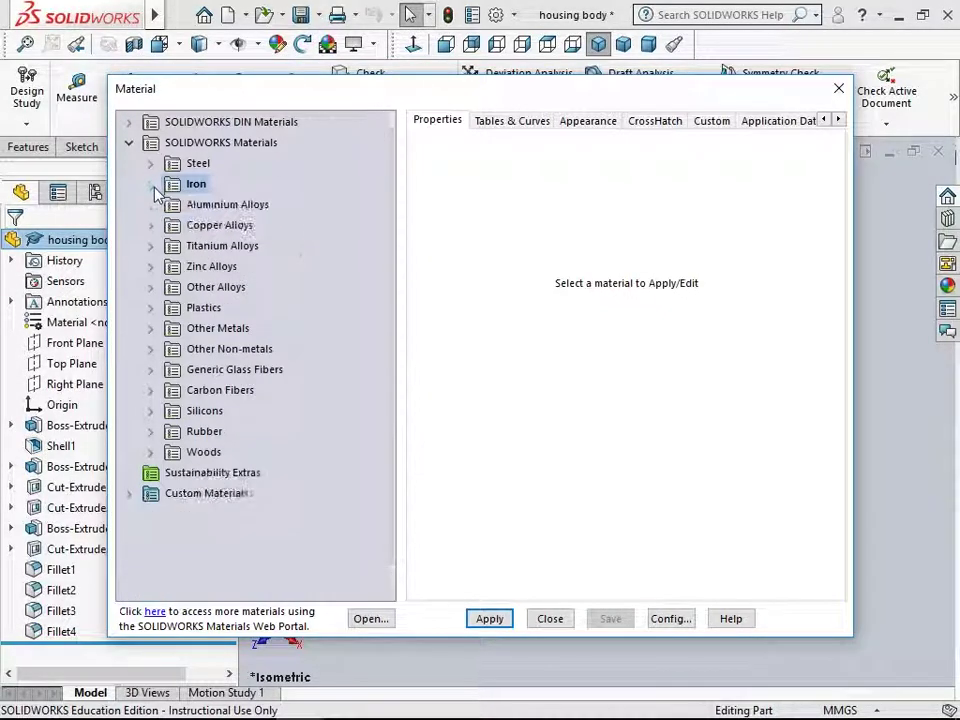
pyautogui.click(151, 207)
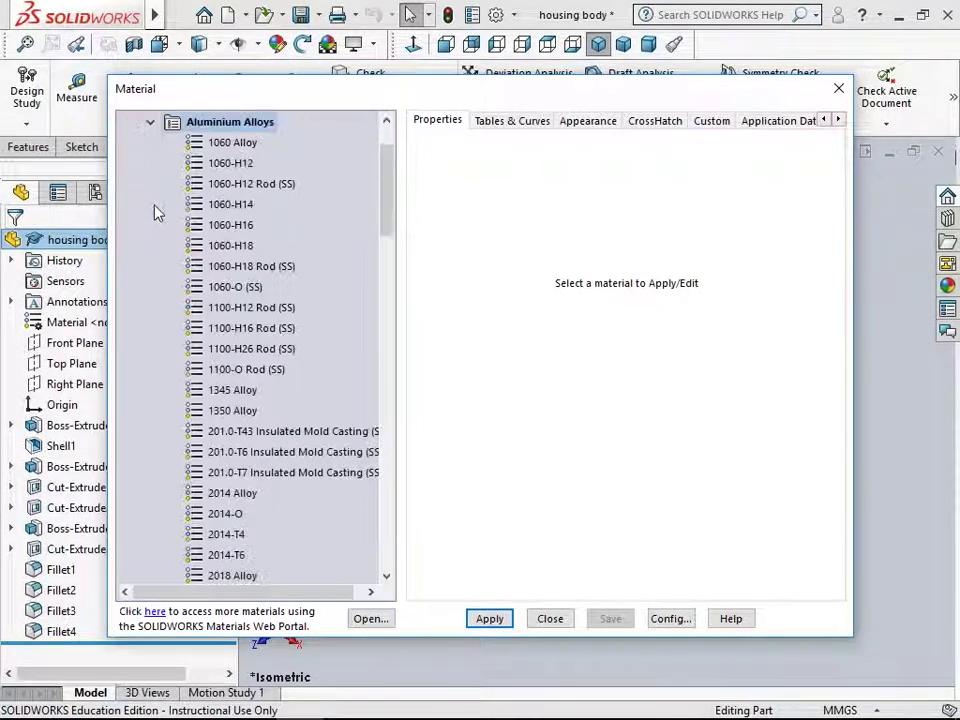
pyautogui.click(150, 121)
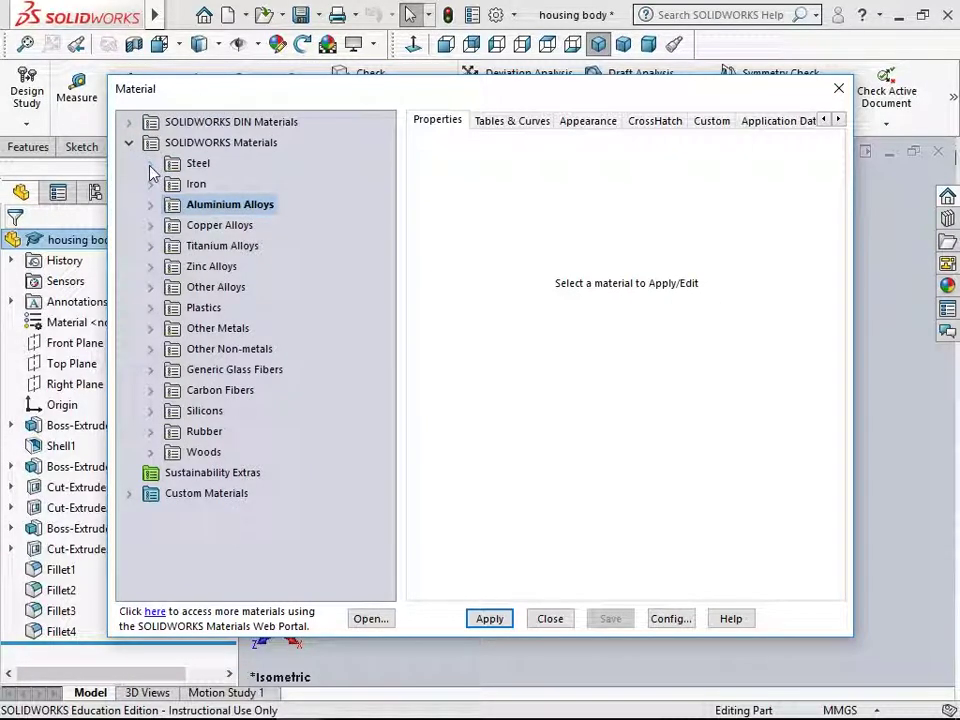
# Step: Apply AISI 1020 Steel, Cold Rolled from the Steel category and close the Material dialog
pyautogui.click(150, 165)
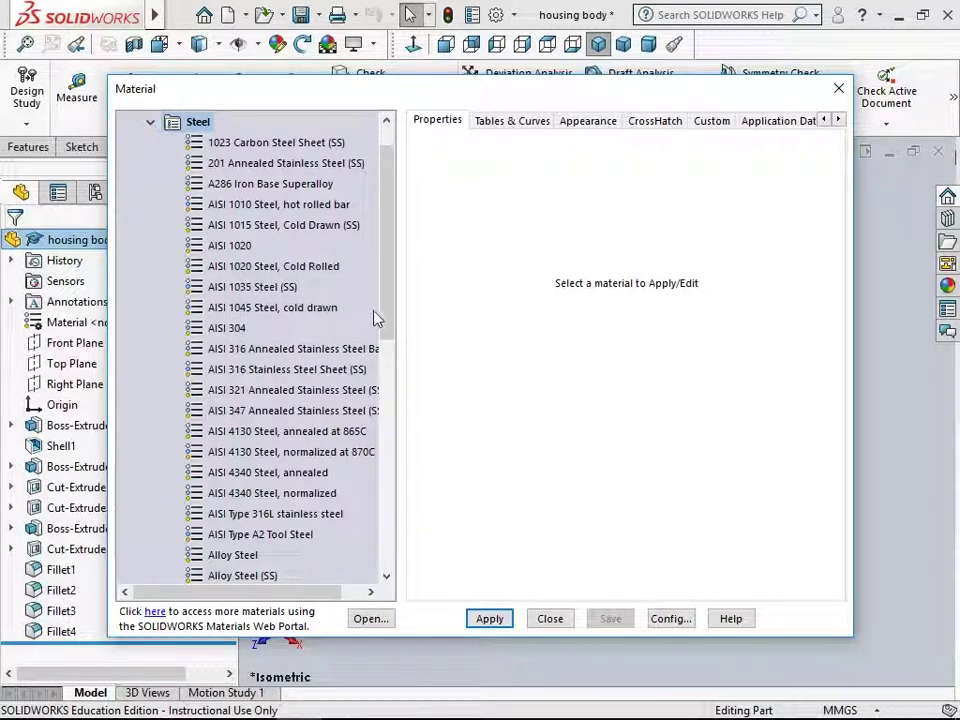
pyautogui.scroll(-1, 389, 336)
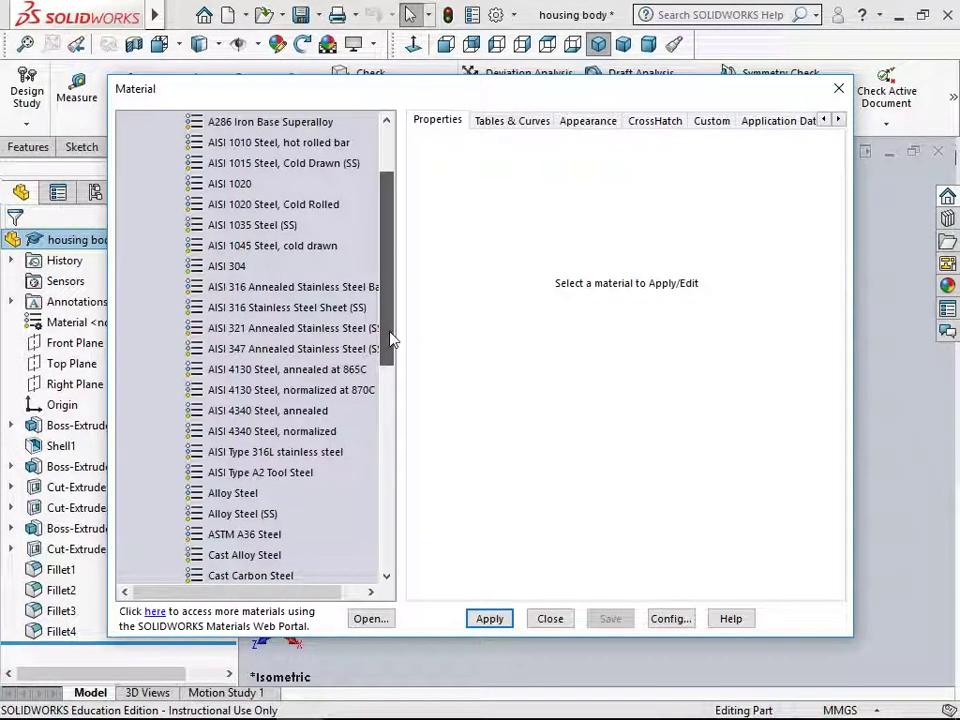
pyautogui.moveTo(390, 332); pyautogui.dragTo(390, 303)
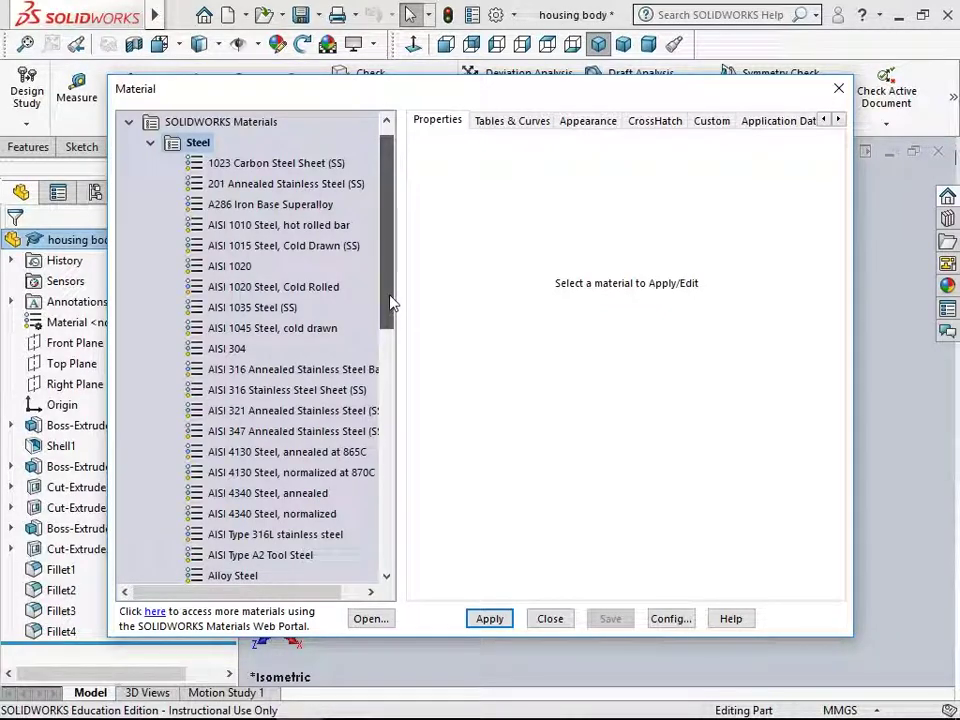
pyautogui.click(321, 288)
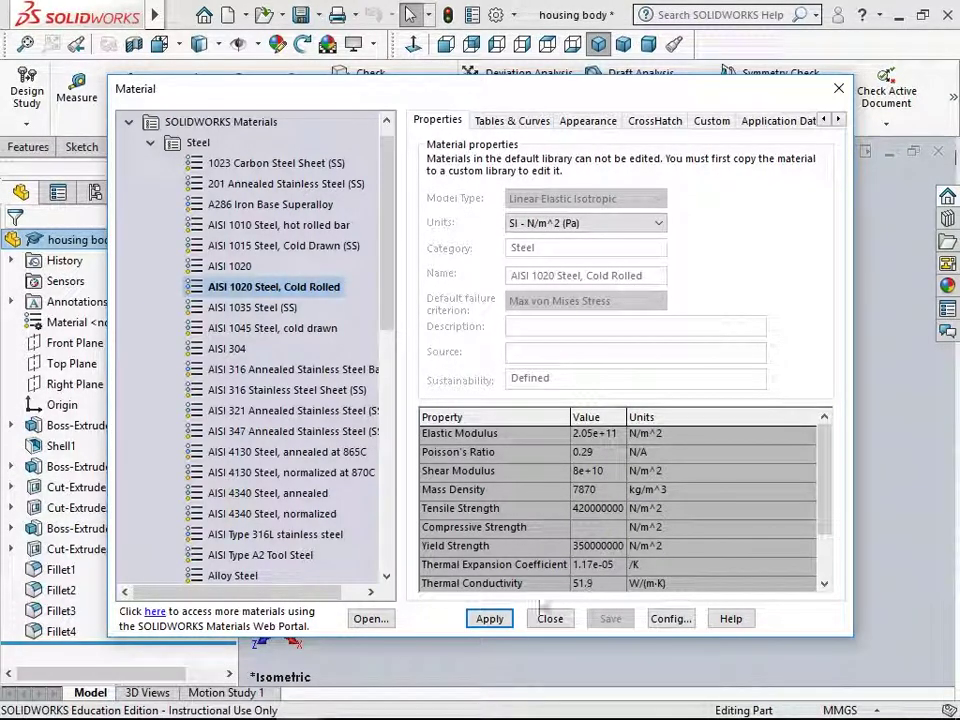
pyautogui.click(492, 622)
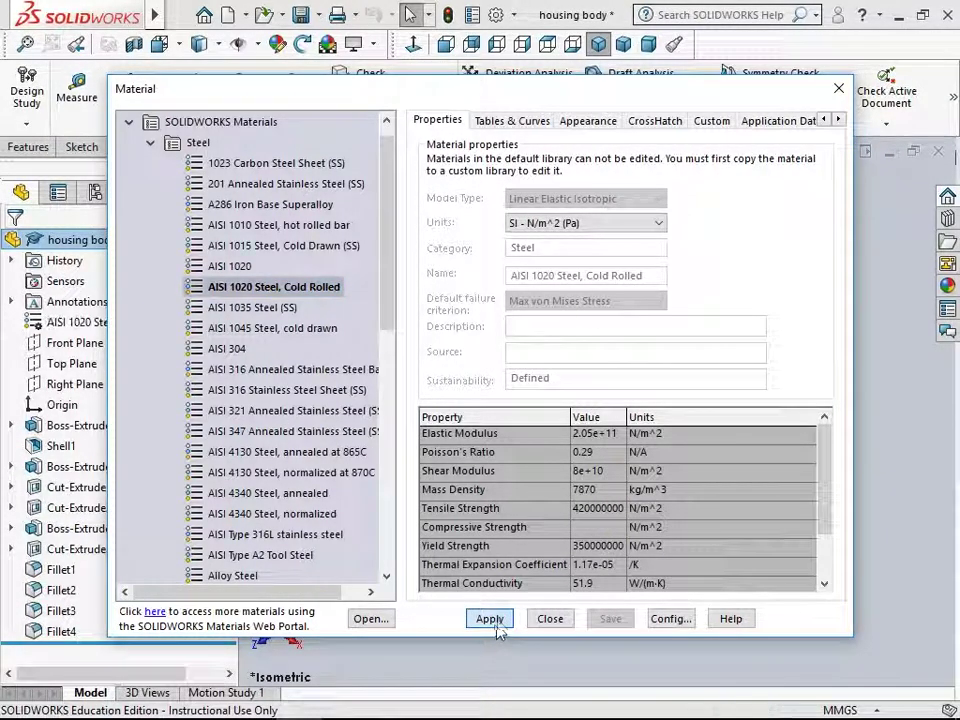
pyautogui.click(548, 619)
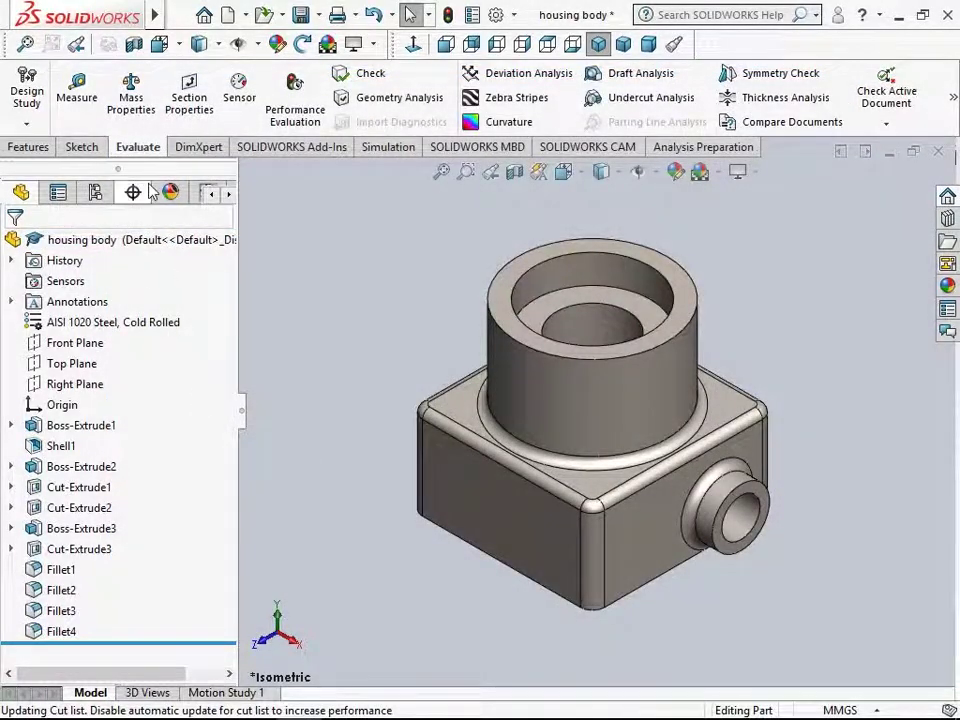
# Step: Check the steel part's mass, 1570.3524 grams at density 0.0079 g/mm³, then close the report
pyautogui.click(132, 102)
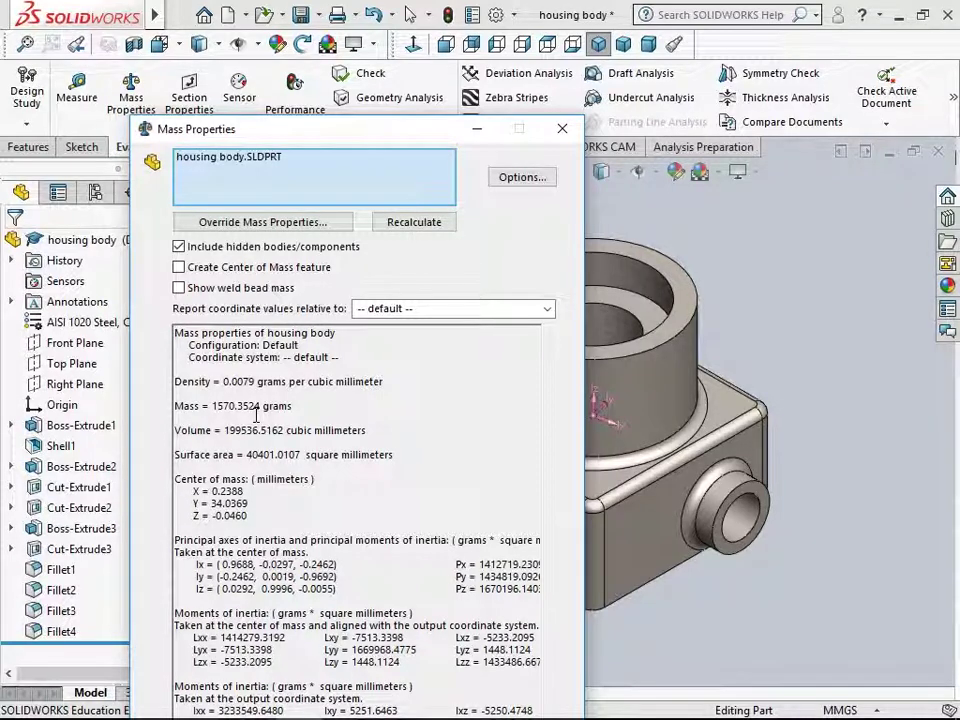
pyautogui.click(561, 131)
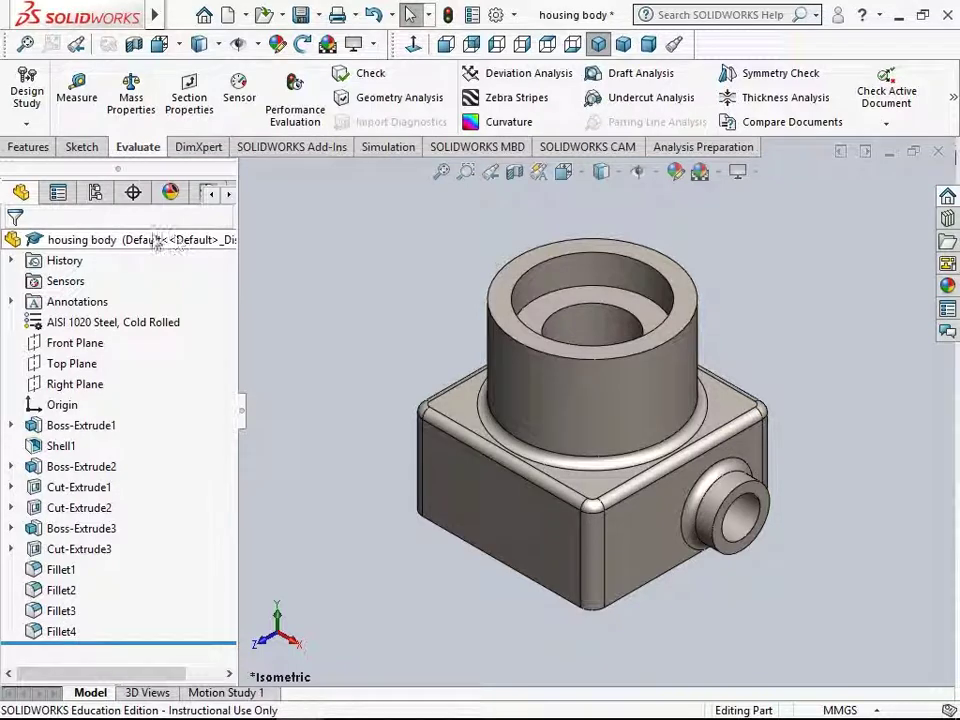
# Step: Replace the steel with Balsa from the Woods category (159.99 kg/m³) and close the Material dialog
pyautogui.rightClick(112, 246)
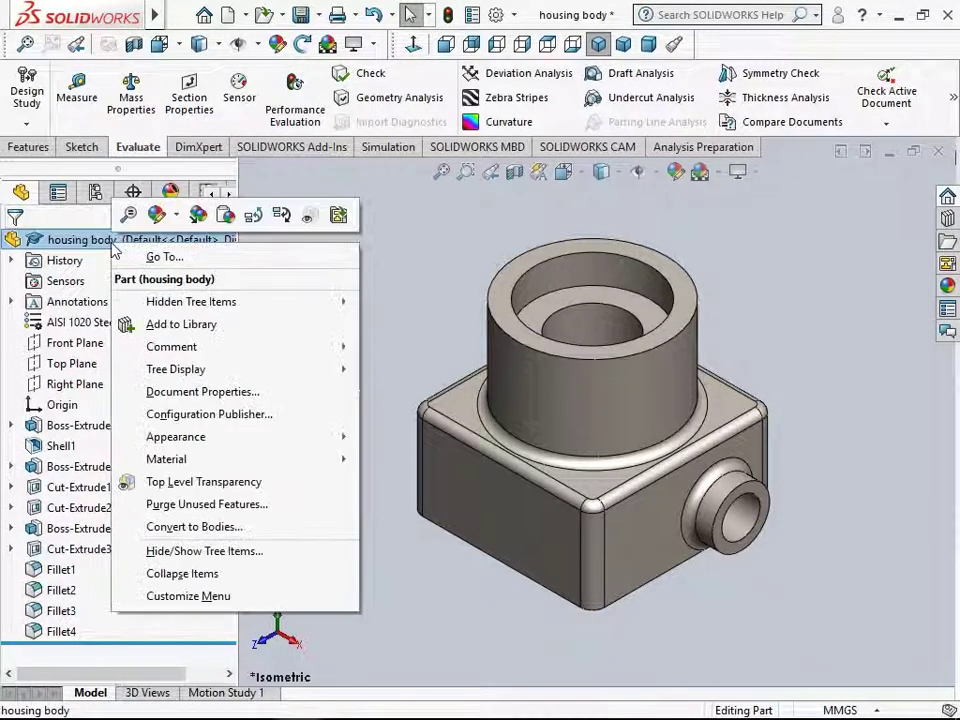
pyautogui.moveTo(340, 458)
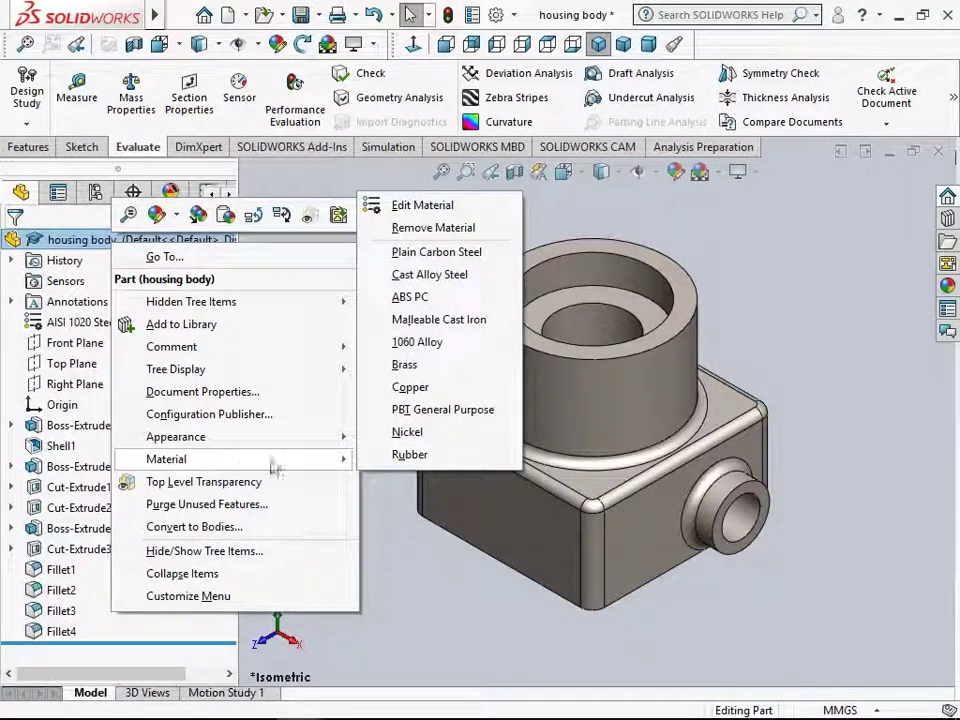
pyautogui.click(404, 205)
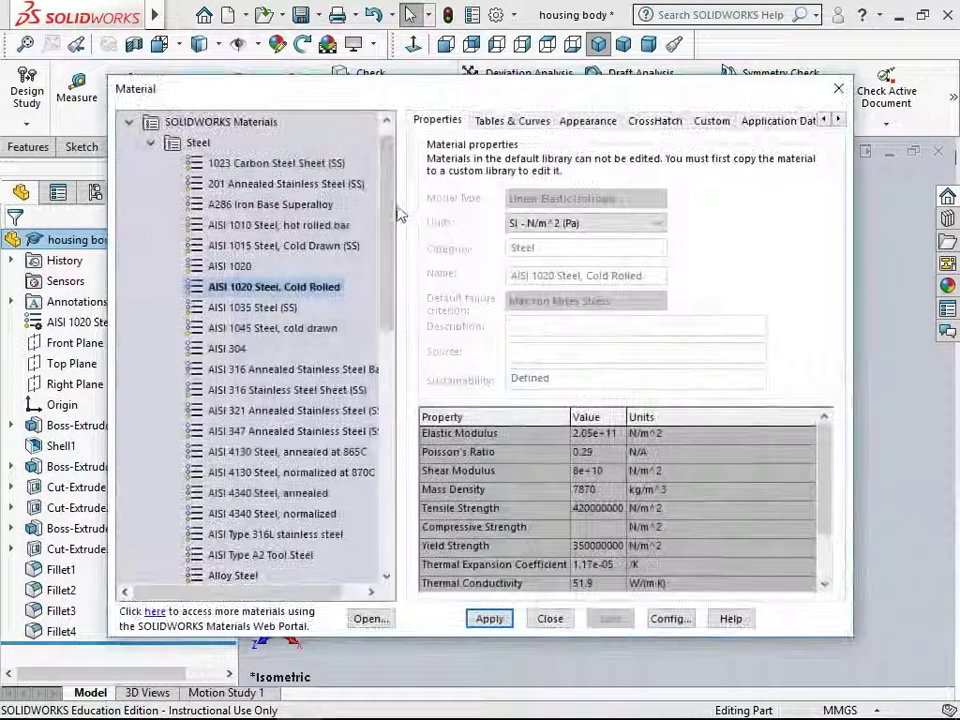
pyautogui.doubleClick(198, 142)
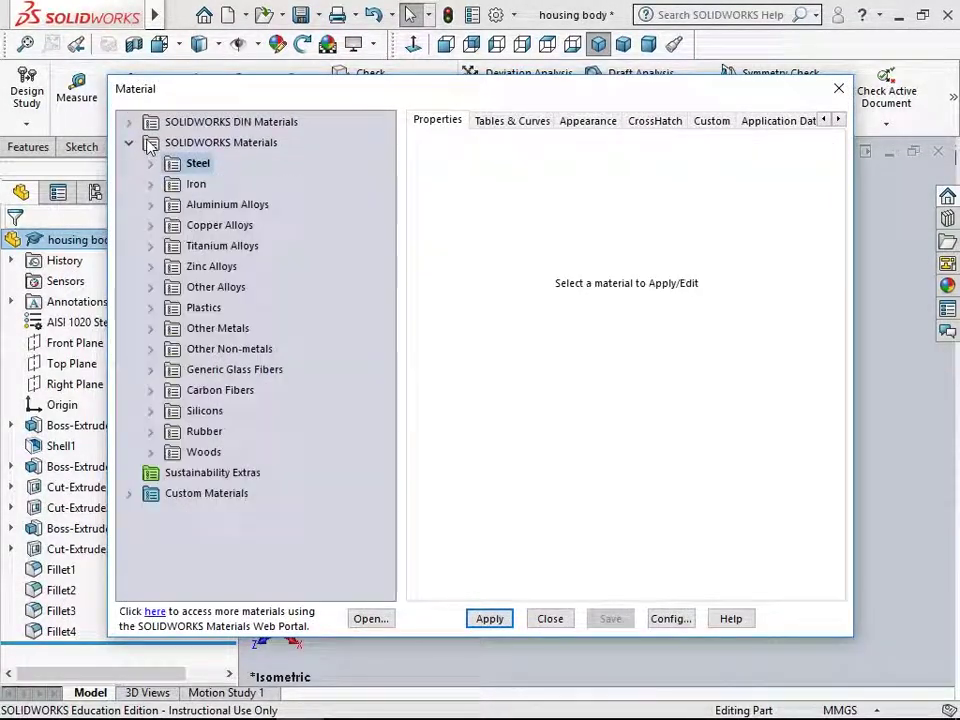
pyautogui.click(150, 452)
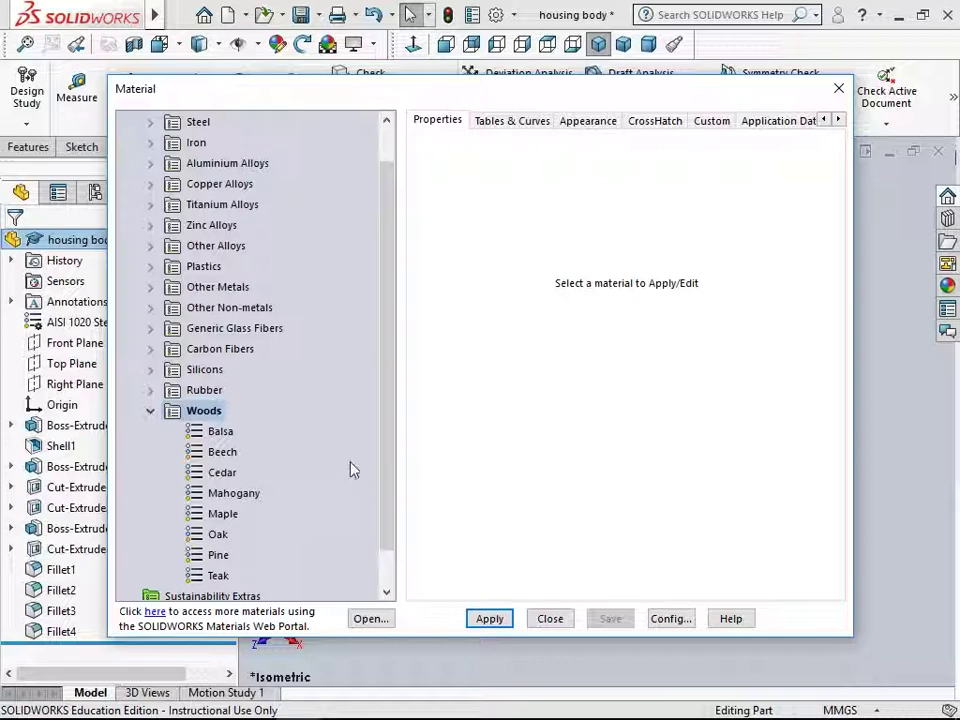
pyautogui.moveTo(388, 456); pyautogui.dragTo(381, 484)
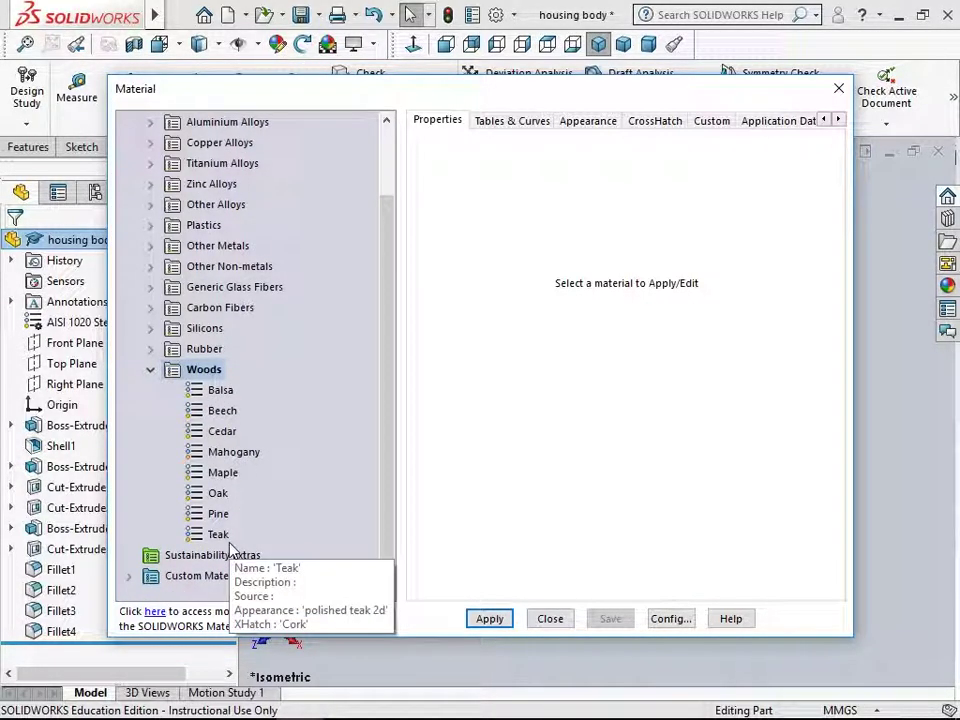
pyautogui.click(221, 389)
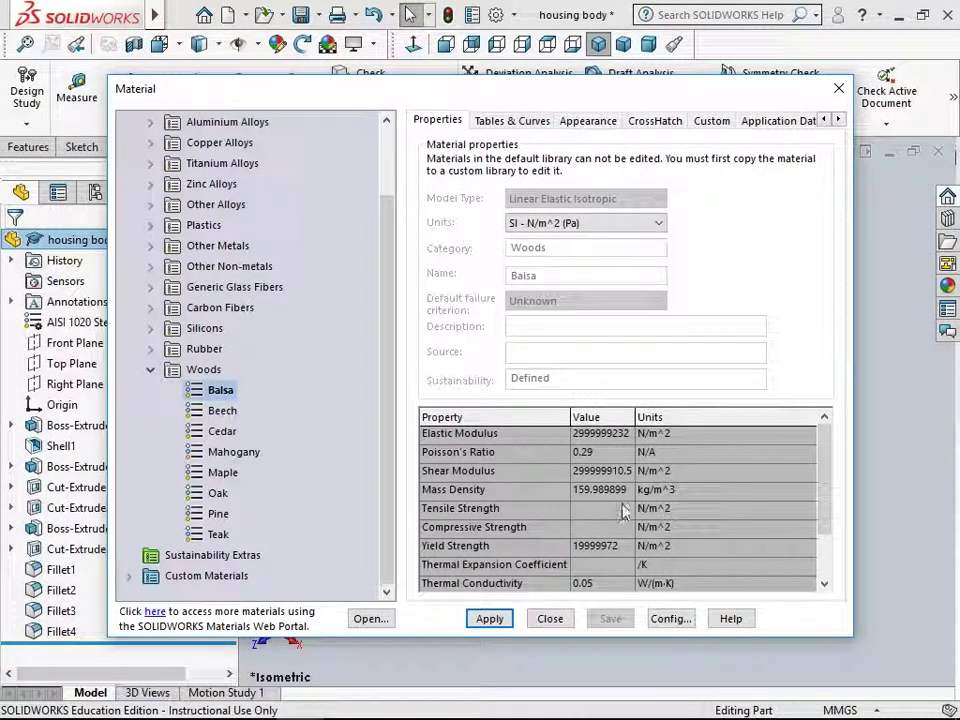
pyautogui.click(489, 618)
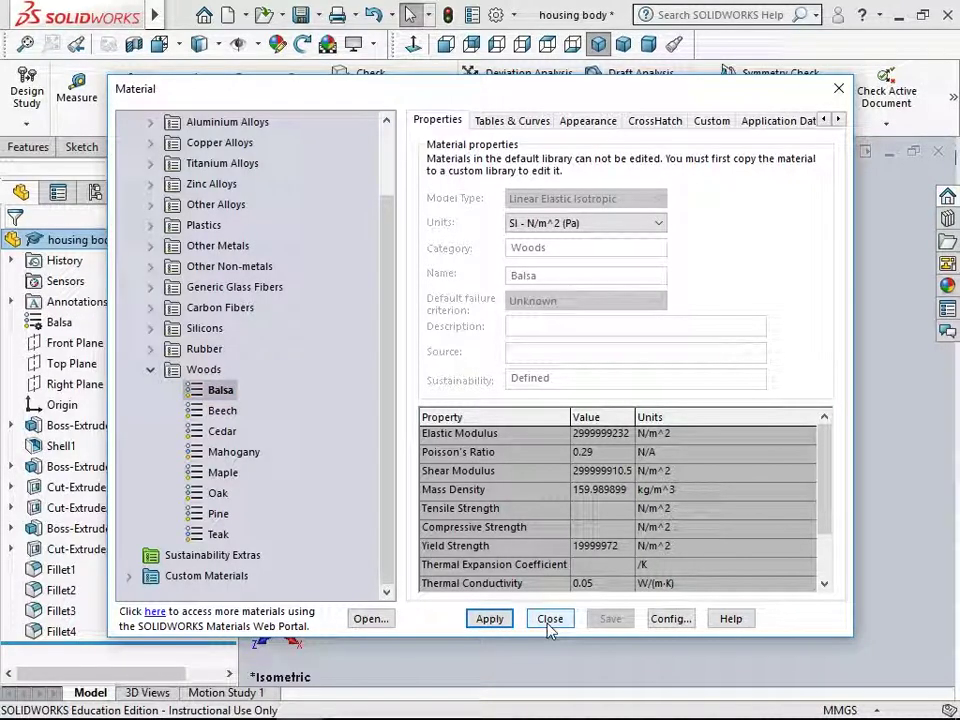
pyautogui.click(549, 619)
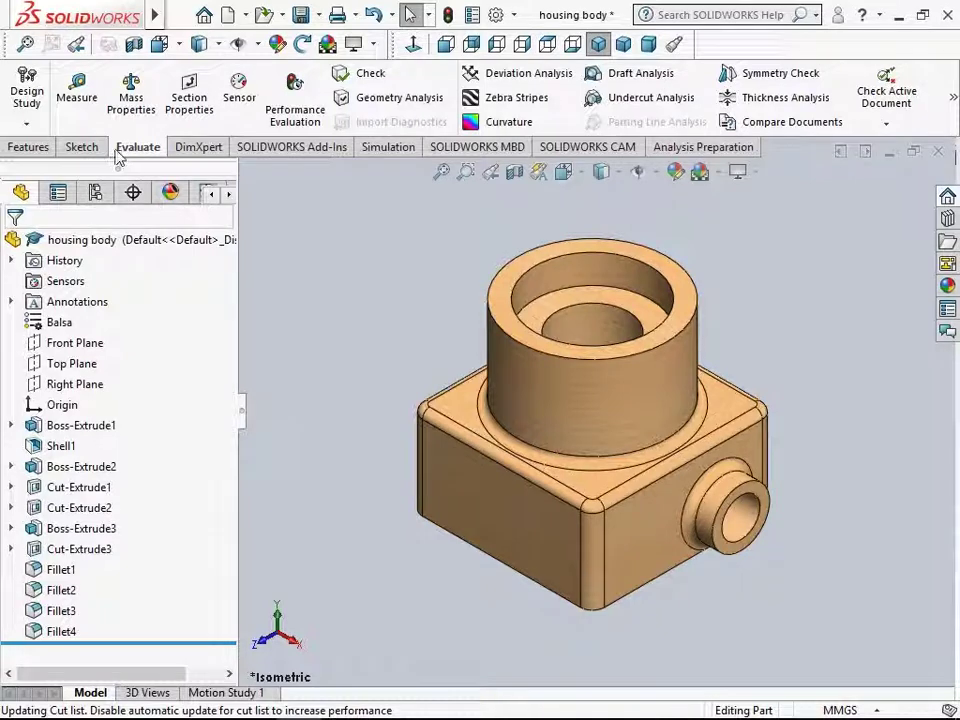
# Step: Display the balsa part's mass properties in full: 31.9238 grams at density 0.0002 g/mm³
pyautogui.click(131, 100)
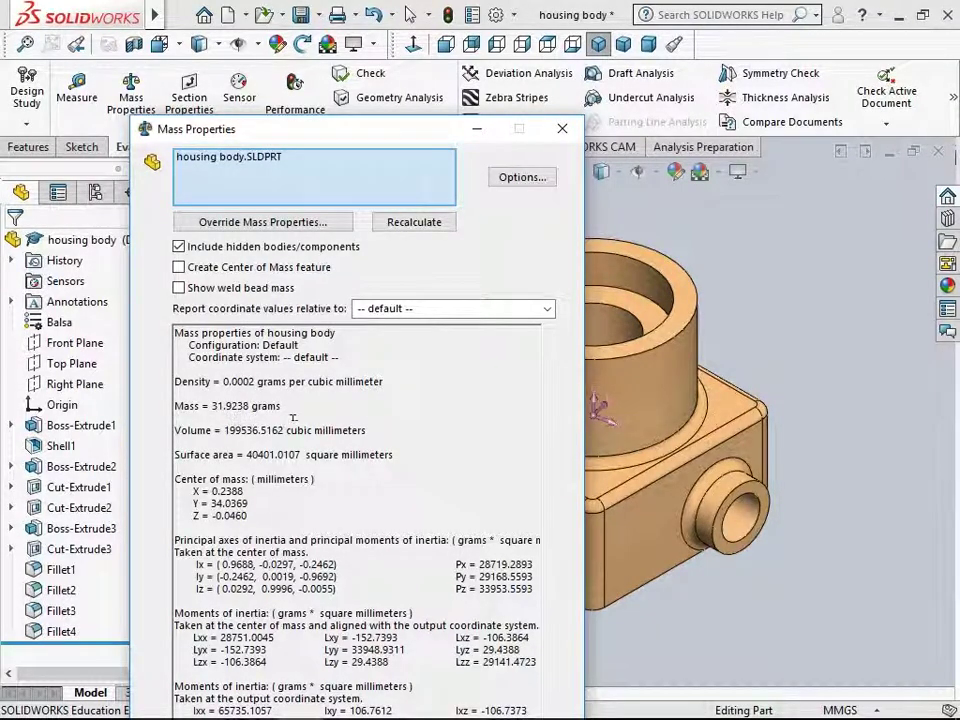
pyautogui.moveTo(312, 140); pyautogui.dragTo(338, 30)
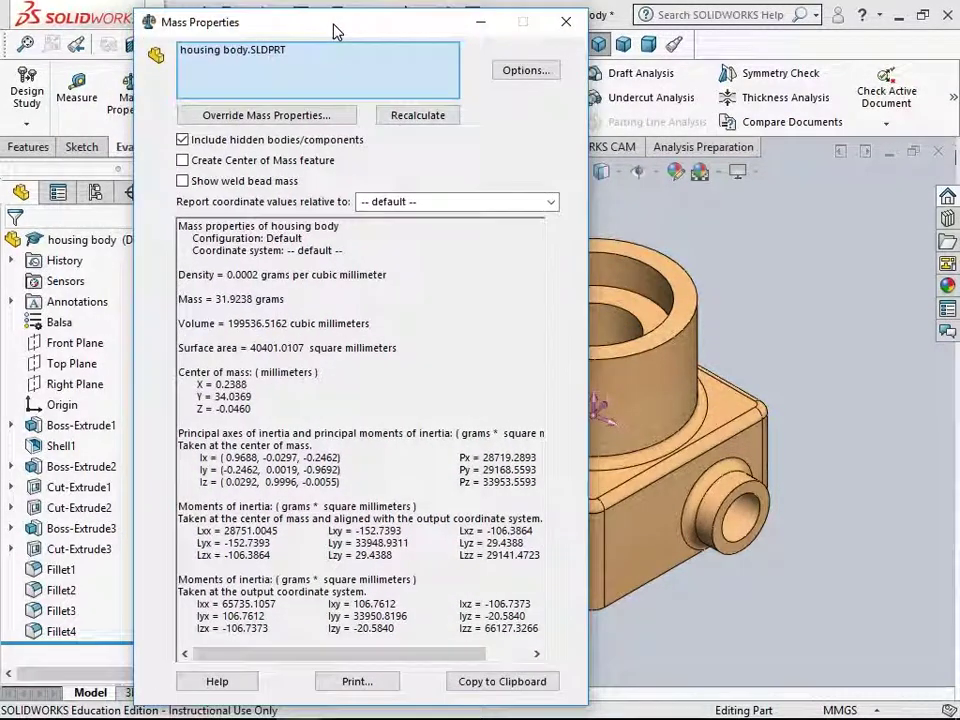